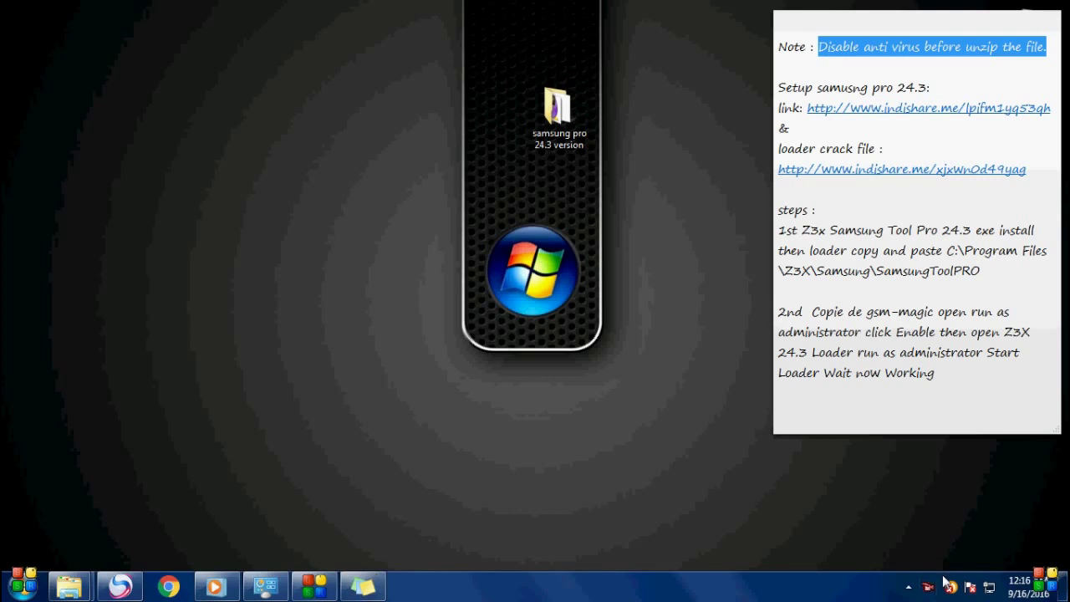
# Step: Disable the Avast antivirus shields permanently
pyautogui.rightClick(950, 587)
pyautogui.moveTo(920, 483)
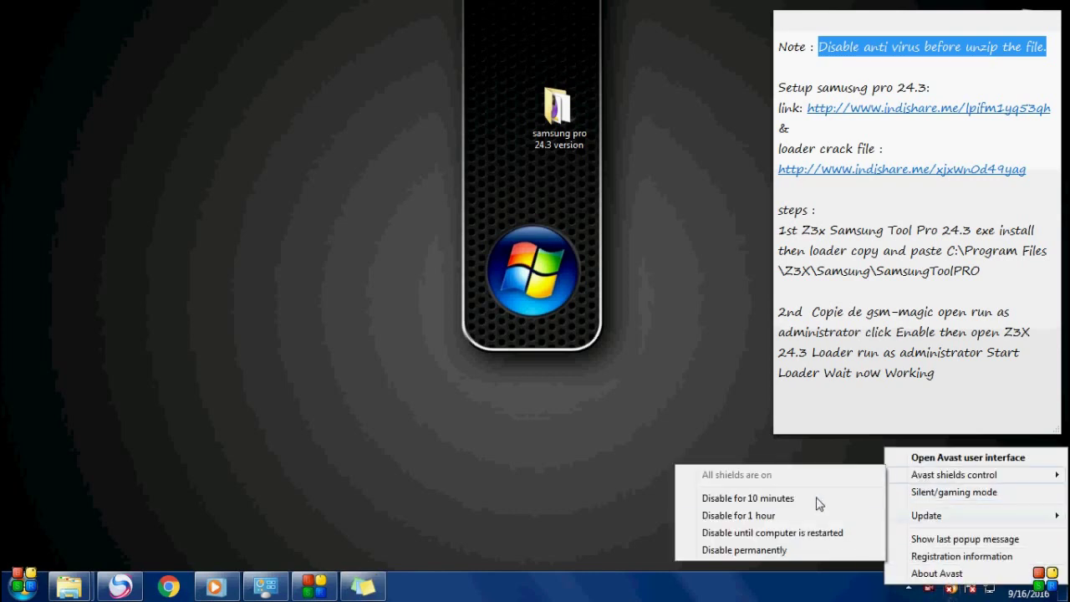
pyautogui.click(744, 550)
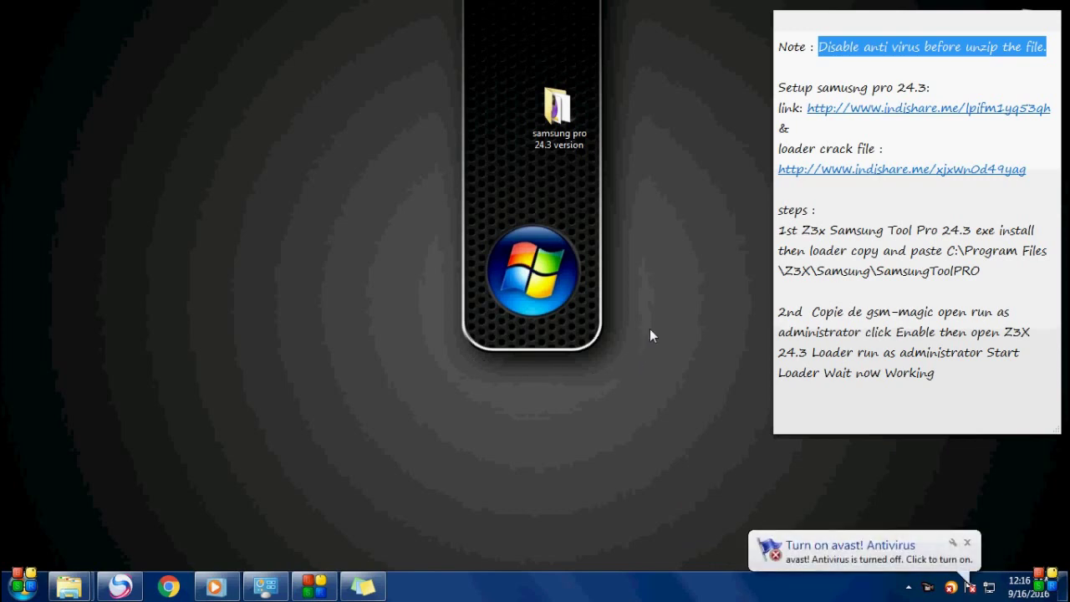
# Step: Open the "samsung pro 24.3 version" desktop folder and extract the SamsungToolPRO-24.3 New Loader archive into it
pyautogui.doubleClick(535, 92)
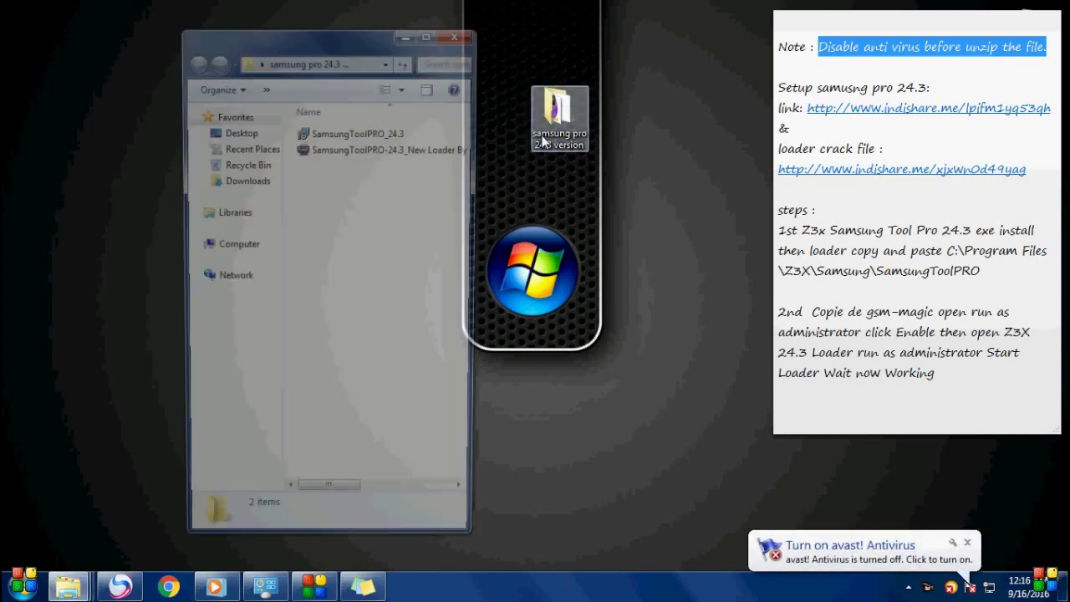
pyautogui.moveTo(359, 37); pyautogui.dragTo(205, 31)
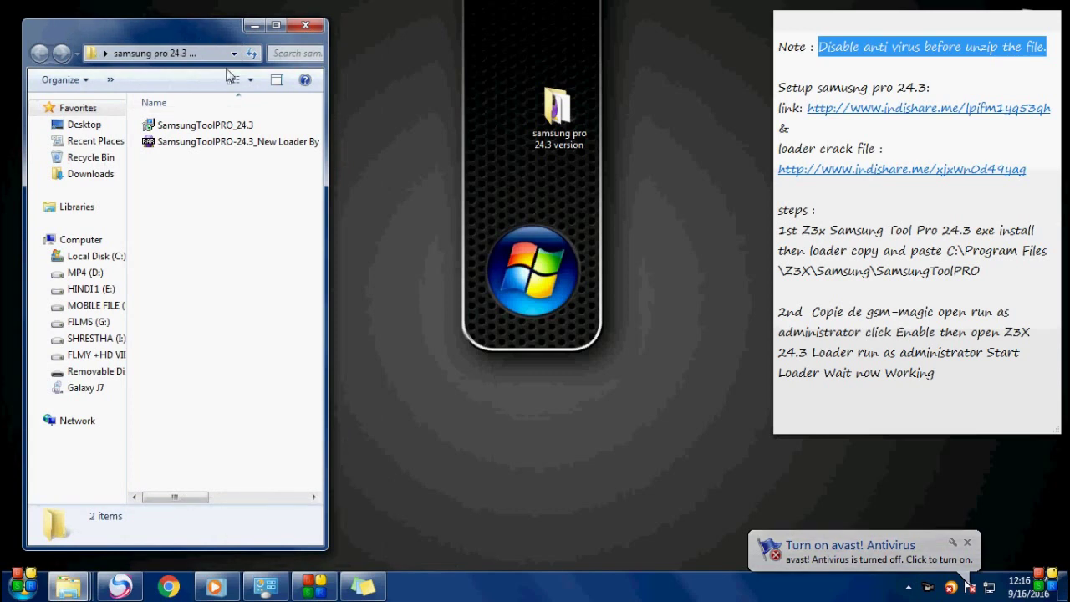
pyautogui.rightClick(198, 145)
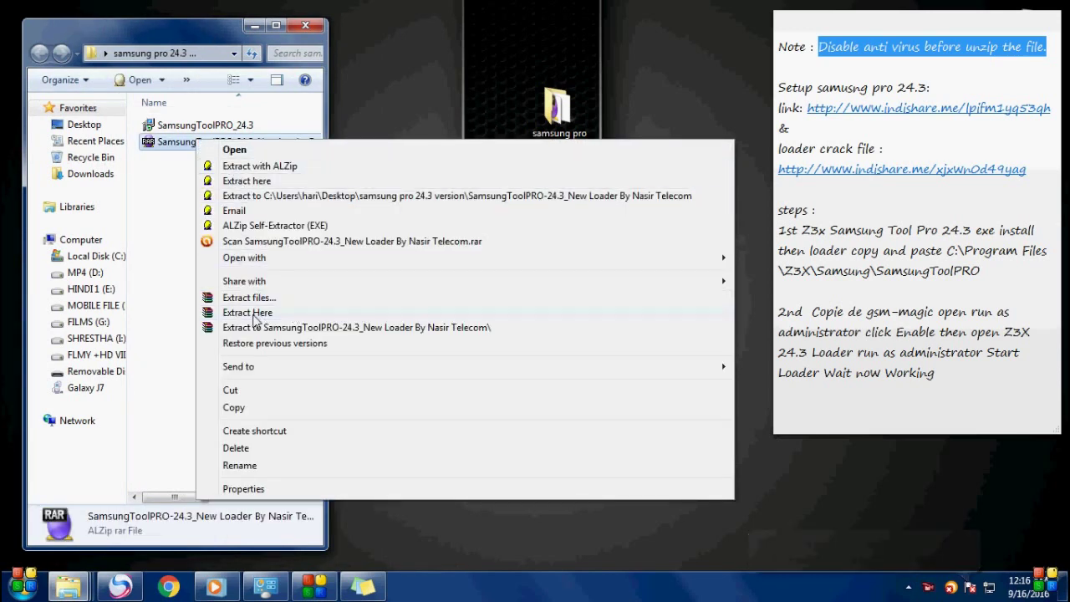
pyautogui.click(279, 312)
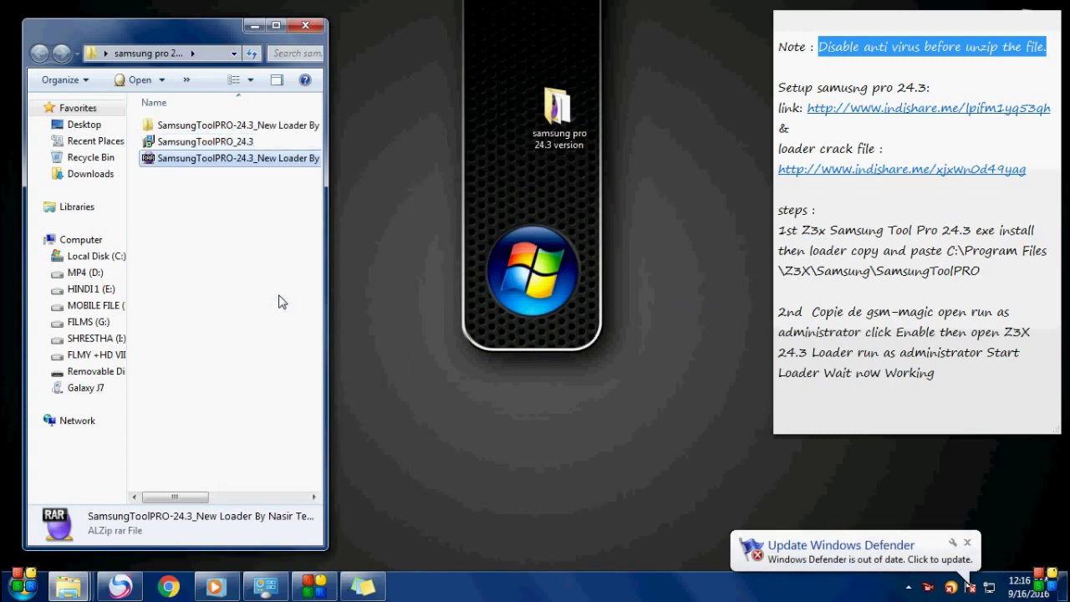
# Step: Run the SamsungToolPRO_24.3 installer in English and start the installation with a desktop shortcut
pyautogui.click(196, 146)
pyautogui.rightClick(219, 138)
pyautogui.click(239, 167)
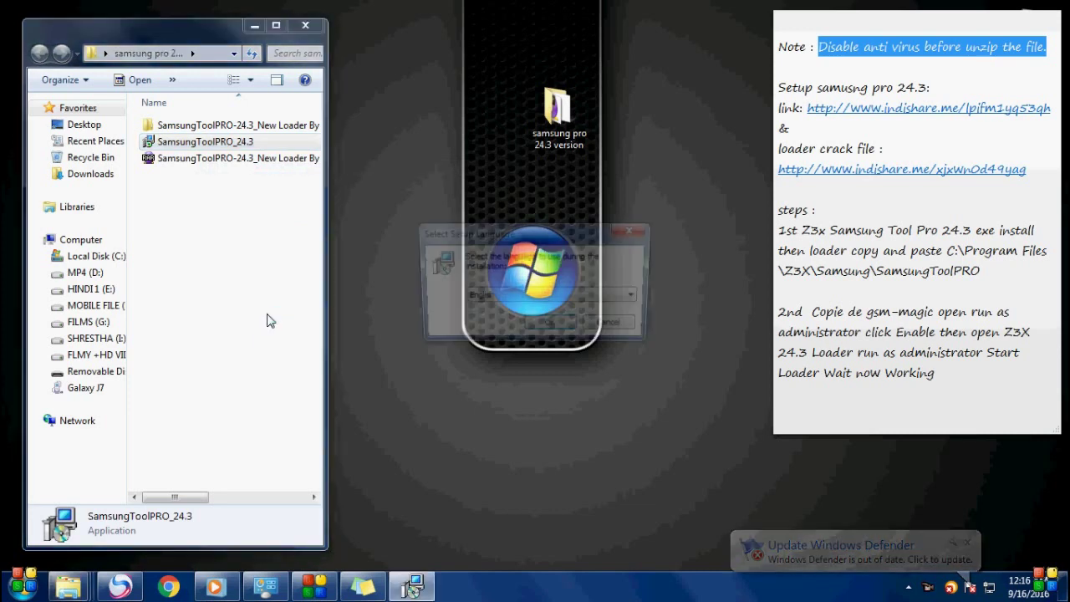
pyautogui.click(554, 327)
pyautogui.click(620, 421)
pyautogui.click(620, 421)
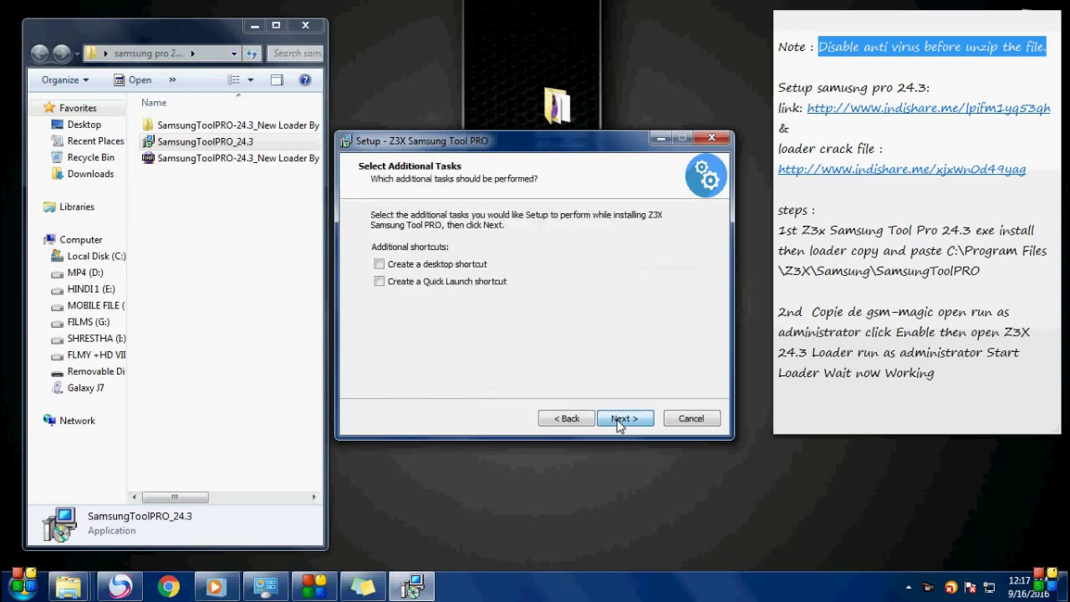
pyautogui.click(647, 421)
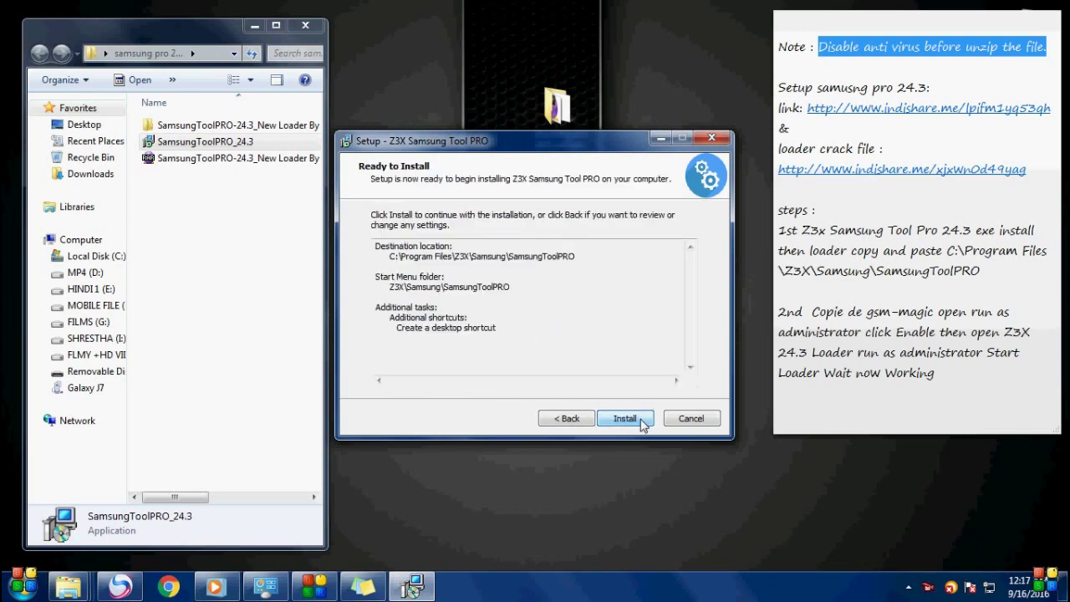
pyautogui.click(642, 423)
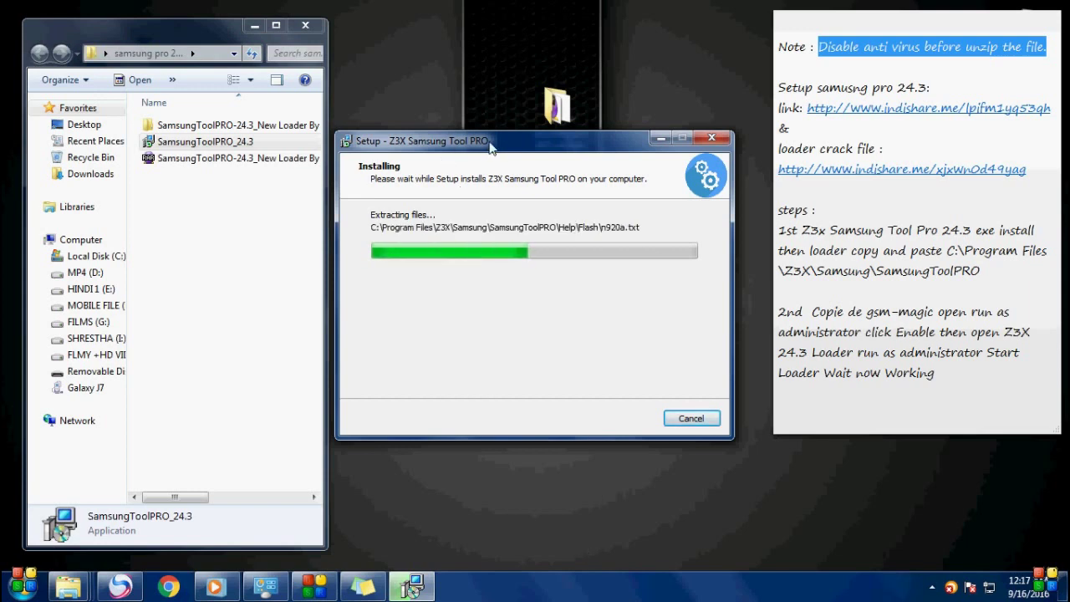
# Step: Narrow the folder window, move the setup window aside, and finish the setup wizard without launching Samsung
pyautogui.moveTo(327, 126); pyautogui.dragTo(203, 126)
pyautogui.moveTo(532, 148); pyautogui.dragTo(251, 226)
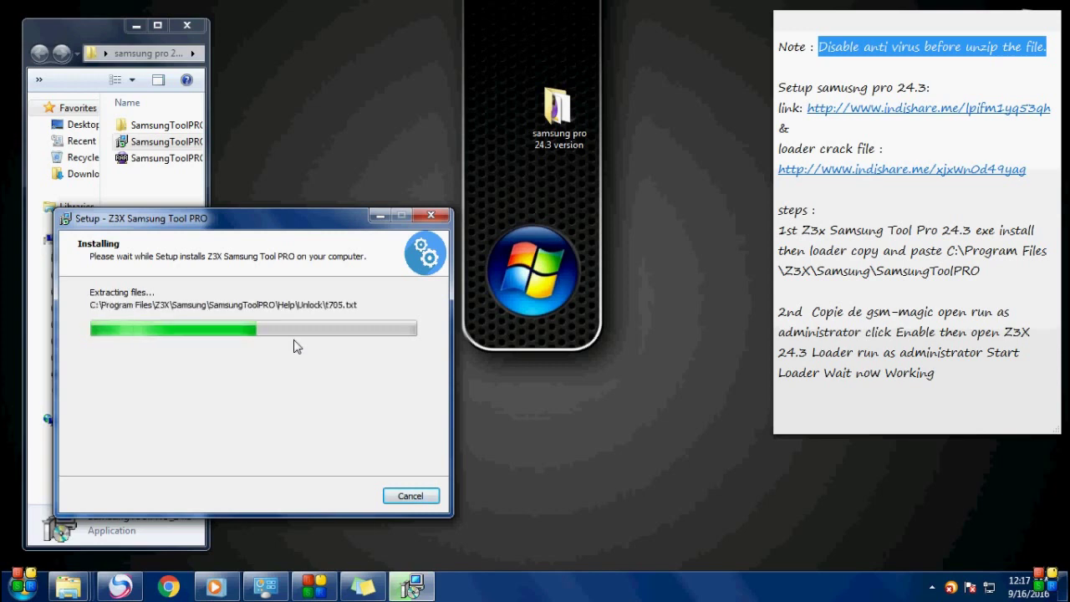
pyautogui.moveTo(278, 226); pyautogui.dragTo(255, 255)
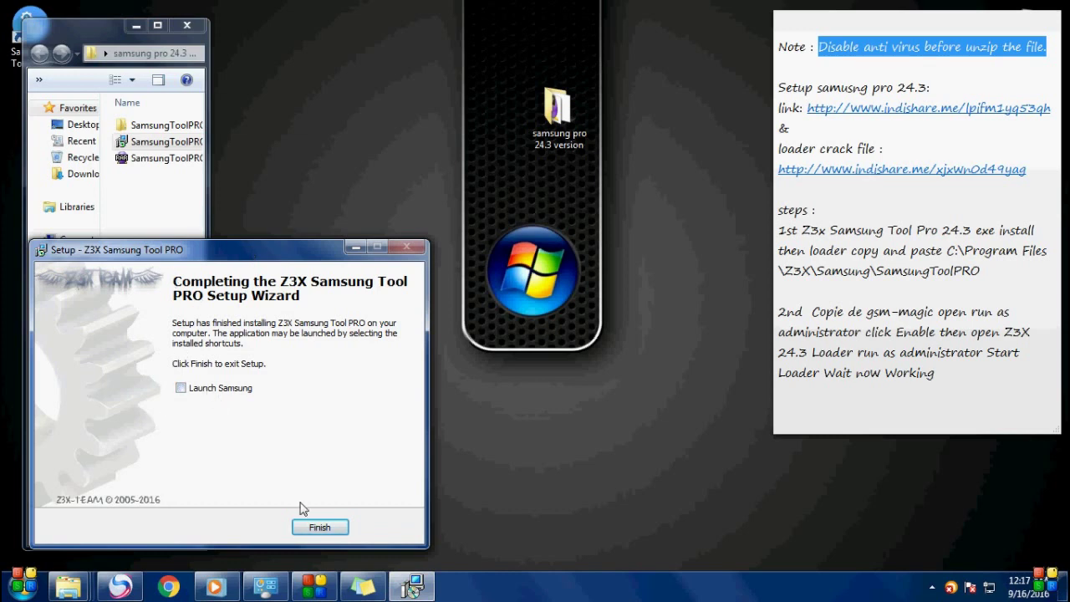
pyautogui.click(319, 528)
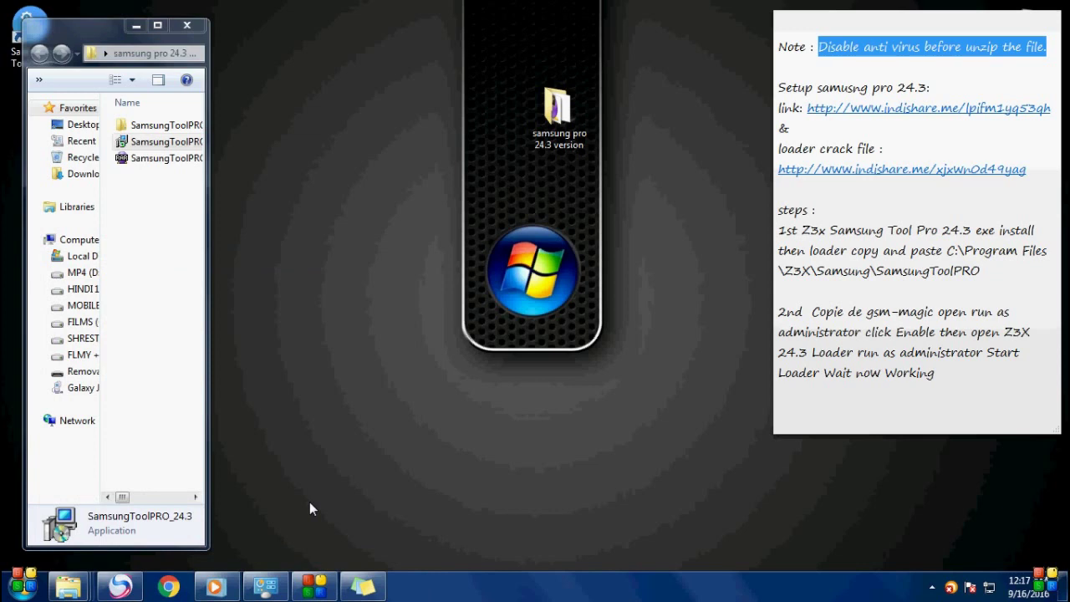
# Step: Copy all four files inside the extracted SamsungToolPRO-24.3 New Loader folder
pyautogui.click(168, 130)
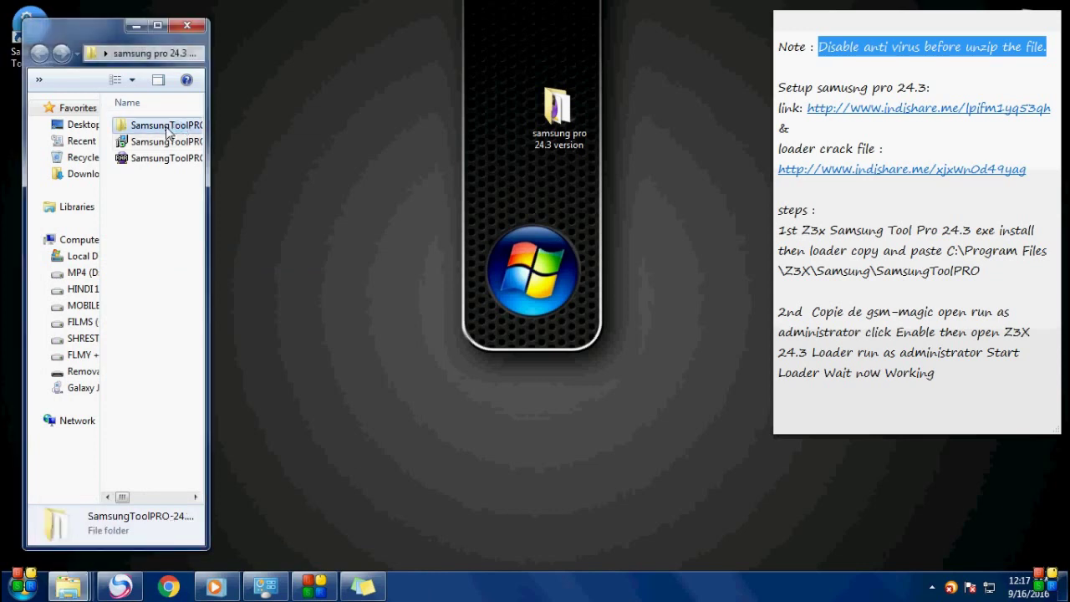
pyautogui.doubleClick(168, 130)
pyautogui.moveTo(150, 194); pyautogui.dragTo(143, 124)
pyautogui.rightClick(155, 132)
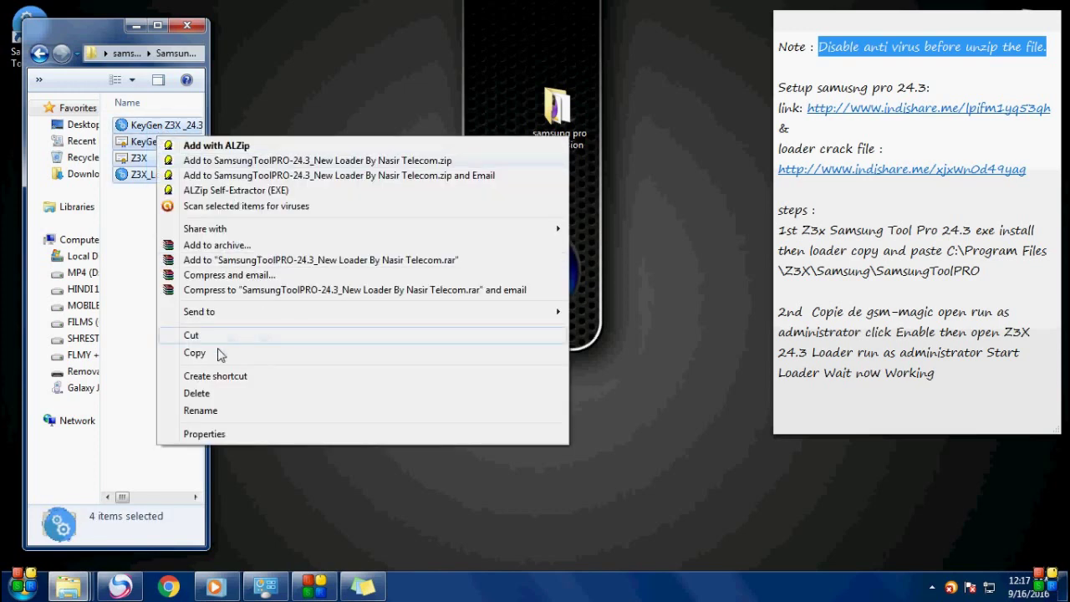
pyautogui.click(203, 354)
# Step: Open the folder C:\Program Files\Z3X\Samsung\SamsungToolPRO in a new, widened Explorer window
pyautogui.click(21, 585)
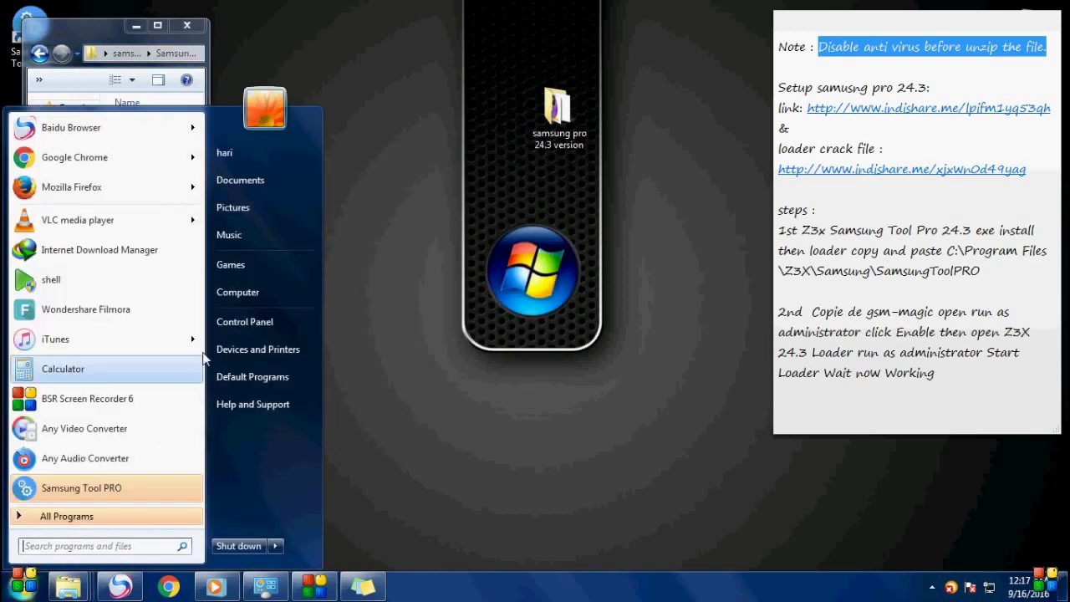
pyautogui.click(241, 292)
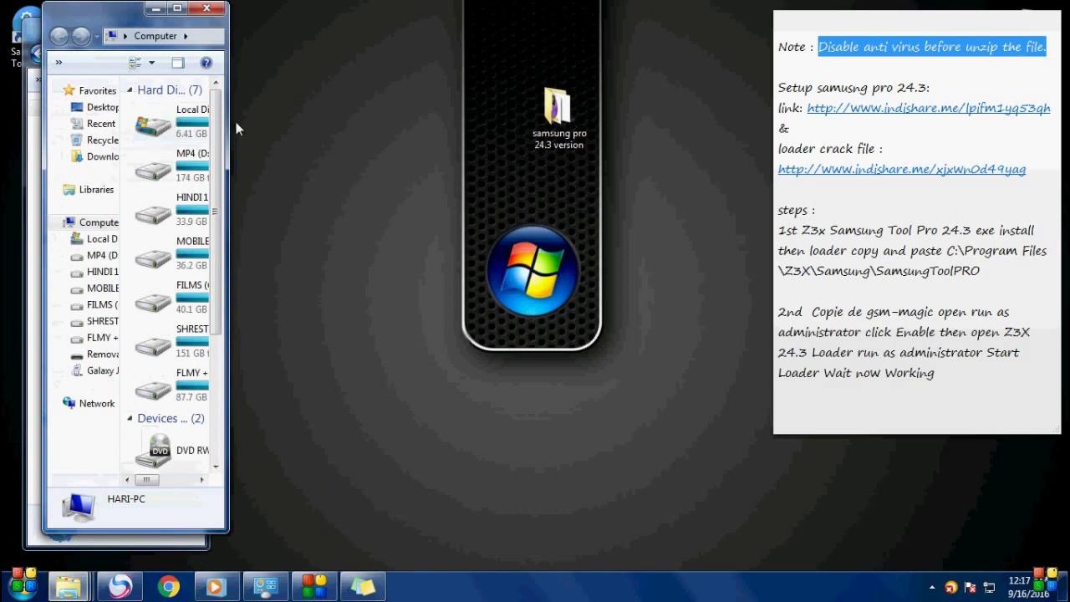
pyautogui.moveTo(229, 106); pyautogui.dragTo(416, 106)
pyautogui.doubleClick(232, 134)
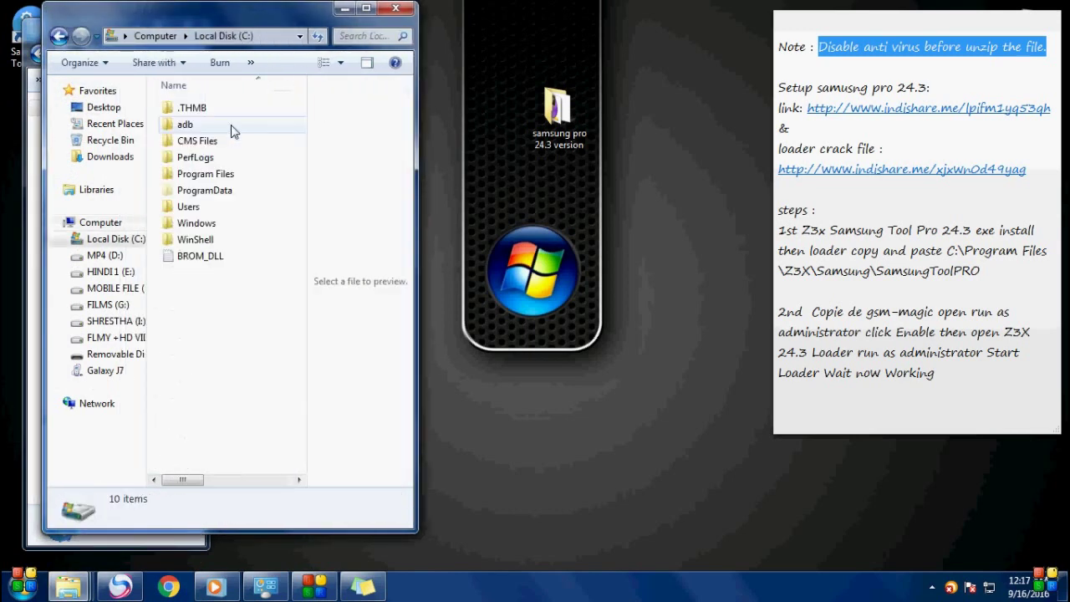
pyautogui.doubleClick(214, 175)
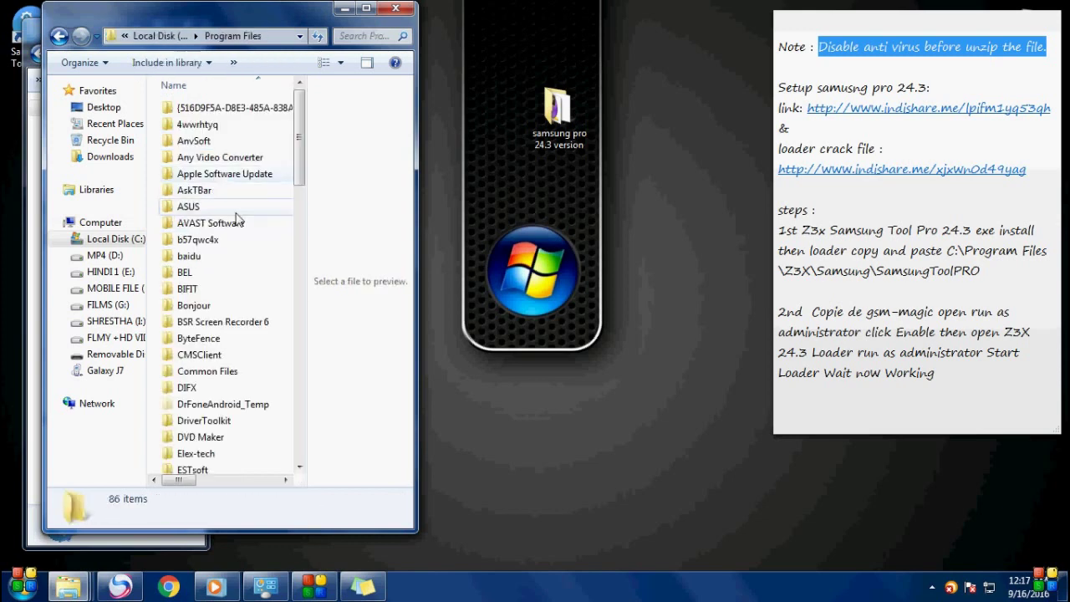
pyautogui.scroll(-20, 209, 234)
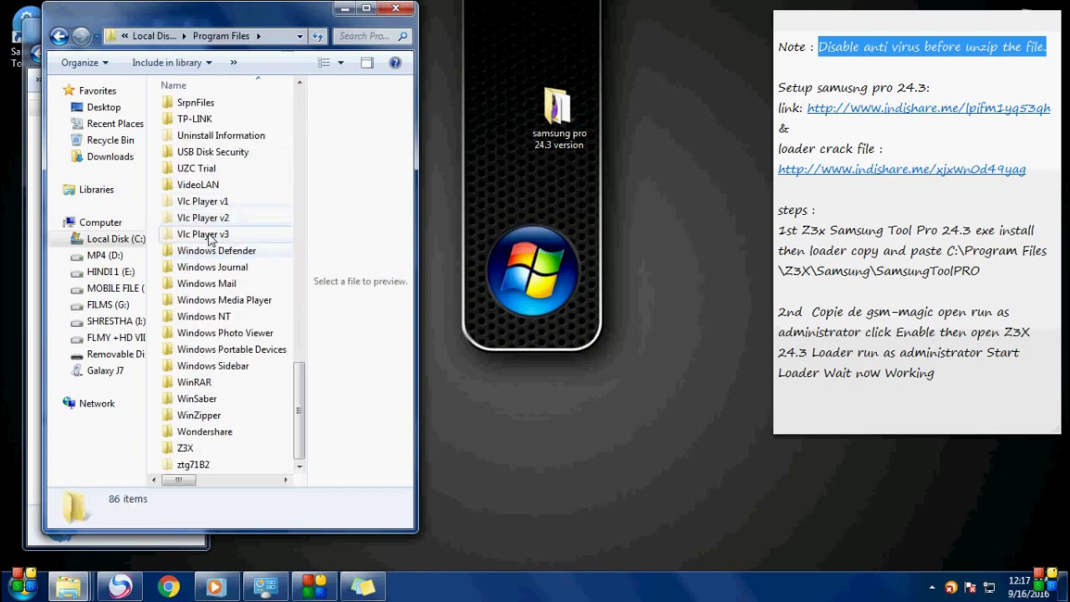
pyautogui.doubleClick(186, 448)
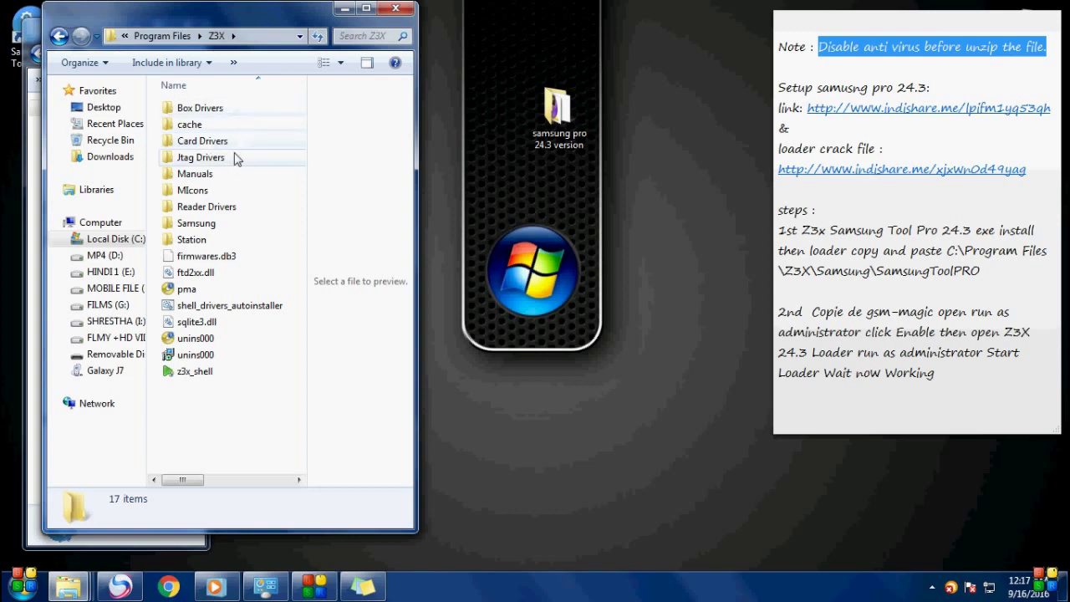
pyautogui.click(205, 224)
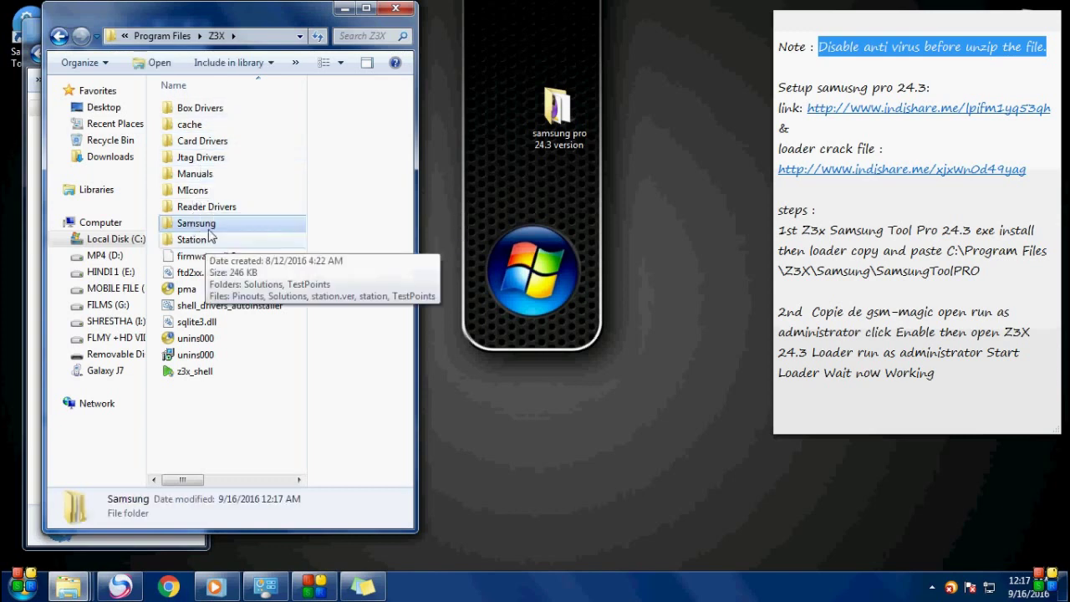
pyautogui.doubleClick(197, 223)
pyautogui.doubleClick(190, 140)
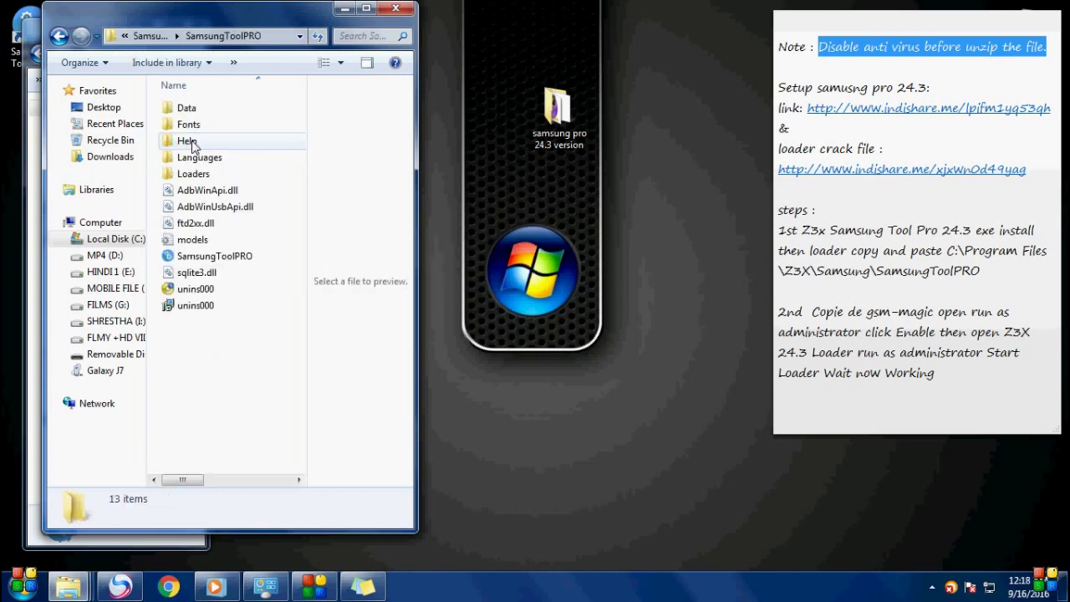
# Step: Paste the copied loader files into the SamsungToolPRO folder, granting administrator permission for all items
pyautogui.rightClick(216, 390)
pyautogui.click(269, 263)
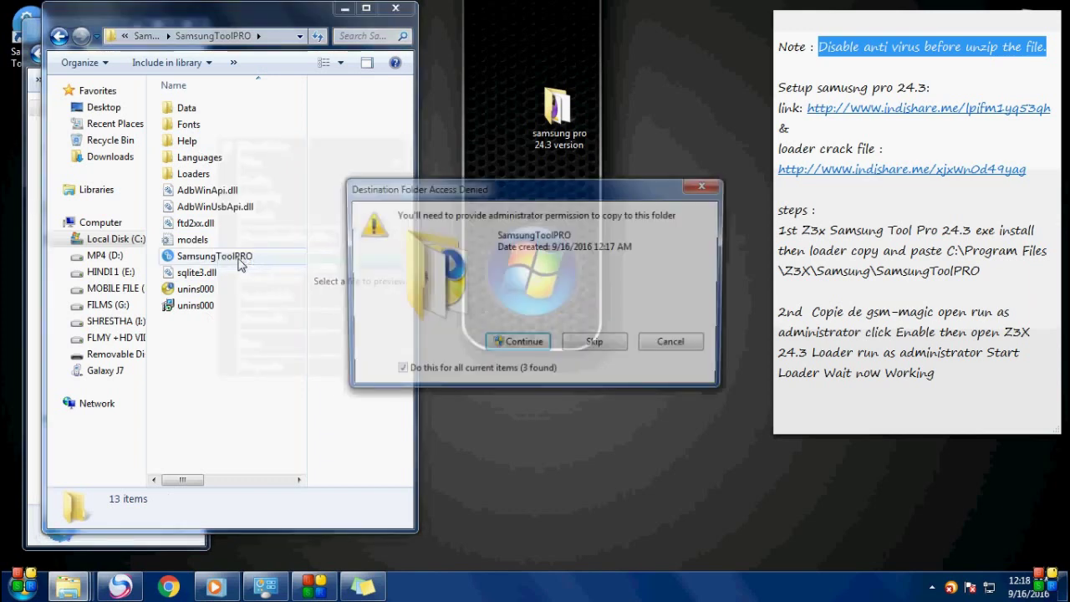
pyautogui.click(466, 374)
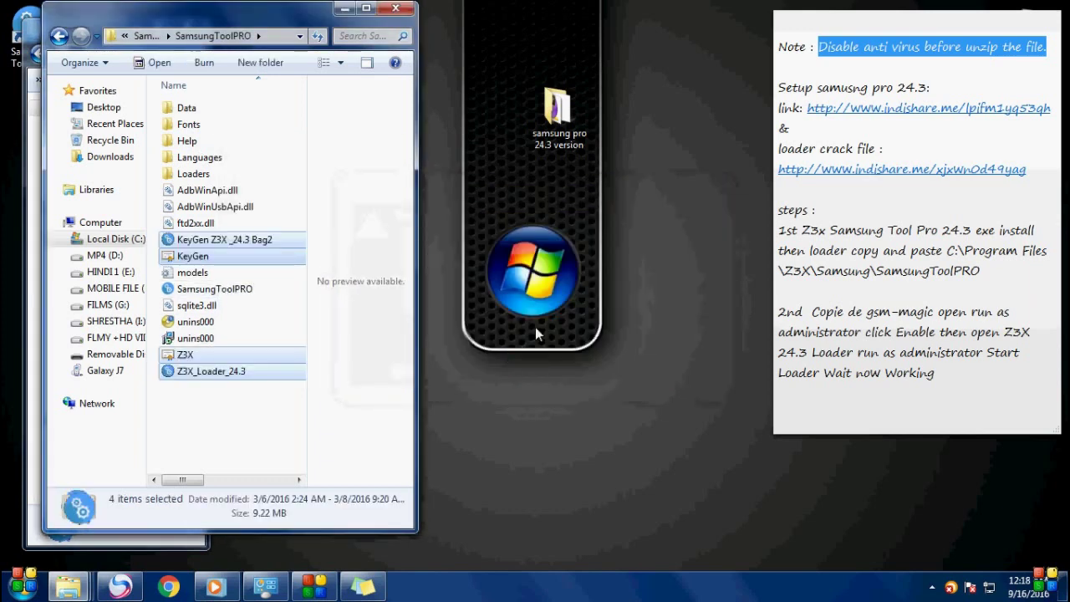
pyautogui.click(230, 445)
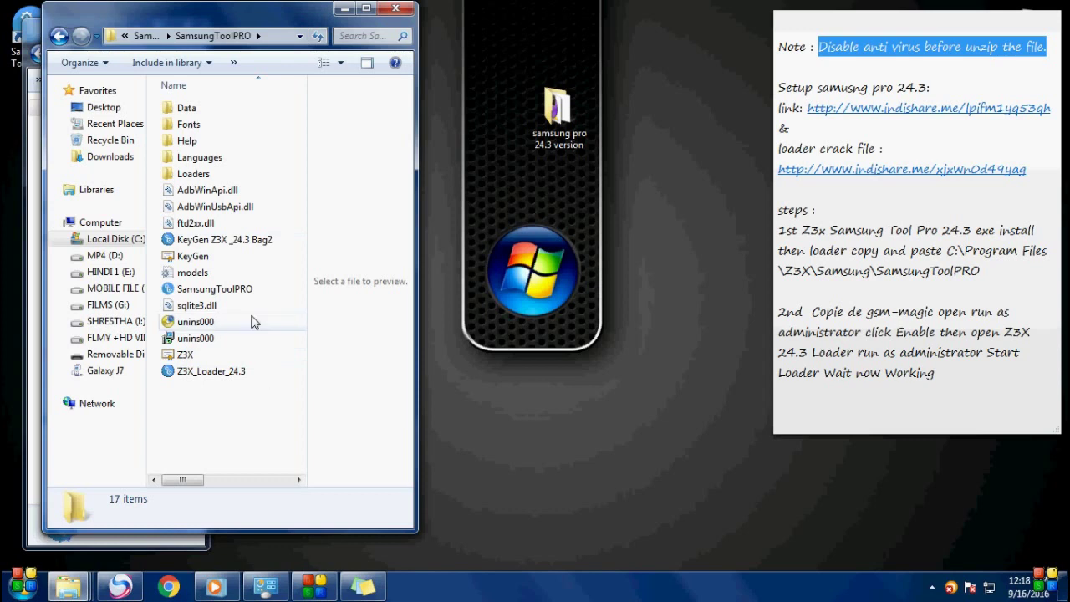
# Step: Run Z3X_Loader_24.3 as administrator and place its window below the Windows logo on the desktop
pyautogui.rightClick(203, 371)
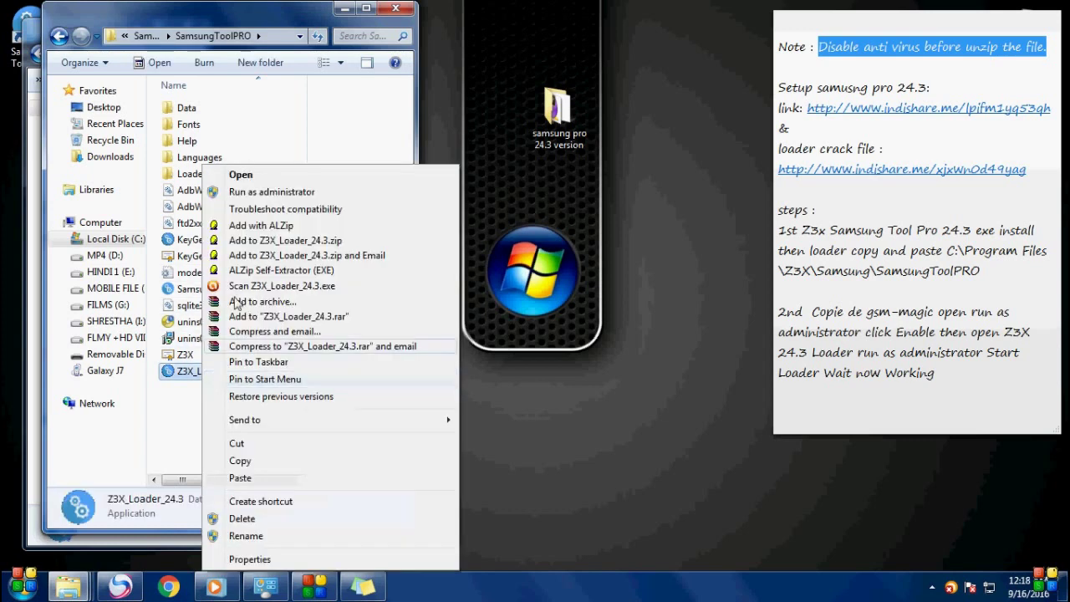
pyautogui.click(264, 192)
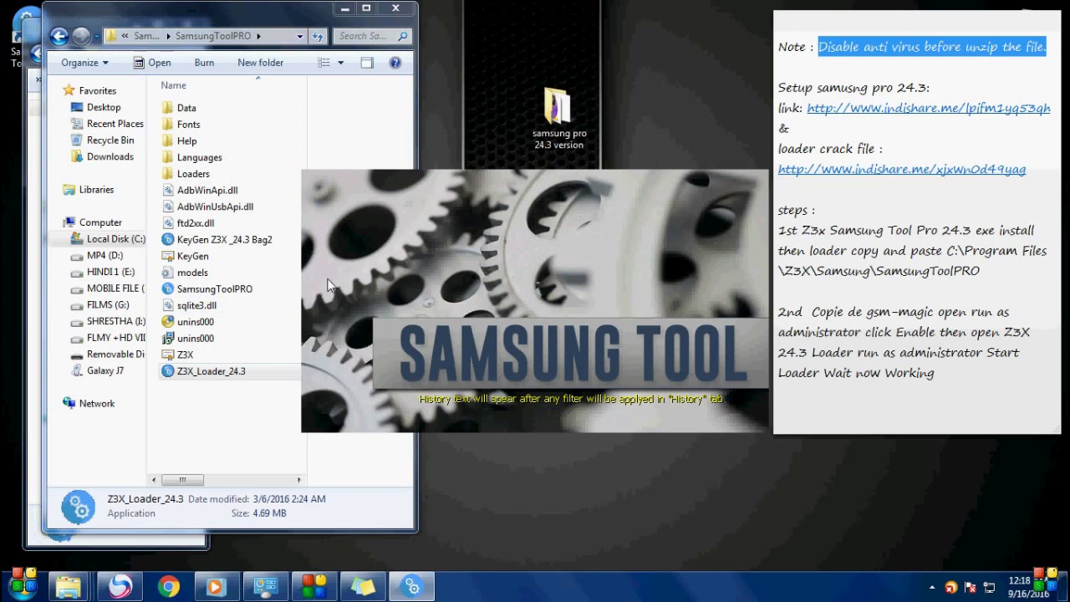
pyautogui.moveTo(467, 100); pyautogui.dragTo(484, 389)
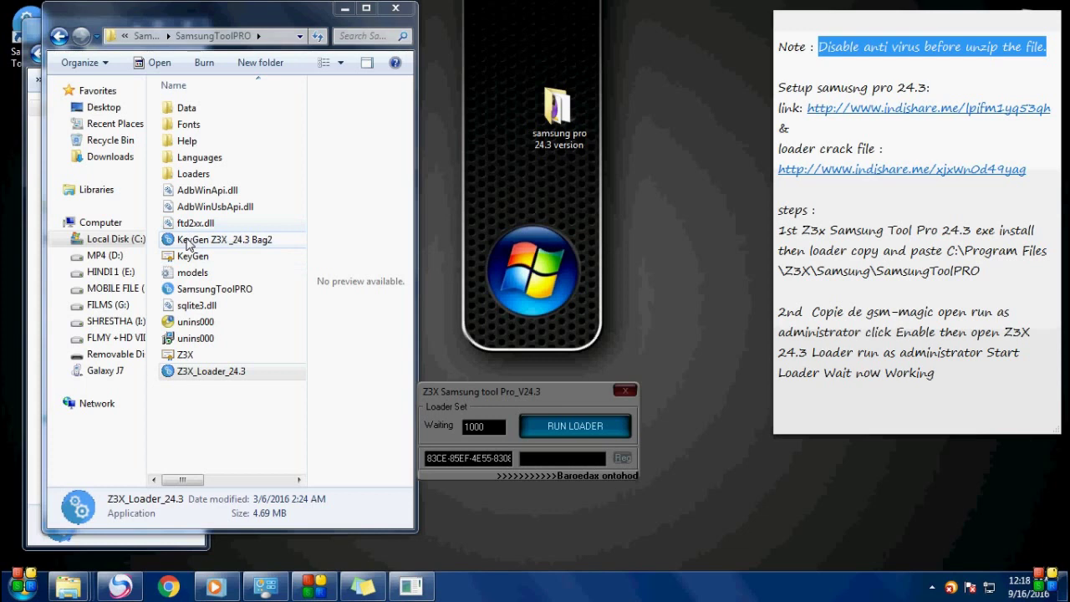
# Step: Run KeyGen Z3X _24.3 Bag2 as administrator and generate its code
pyautogui.rightClick(187, 239)
pyautogui.click(251, 192)
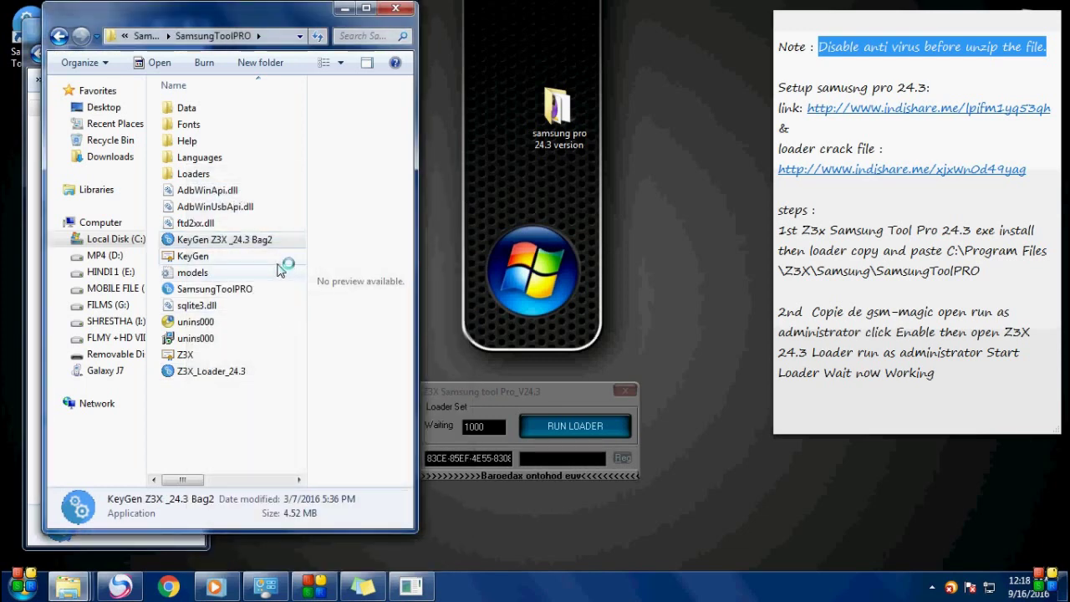
pyautogui.moveTo(439, 112); pyautogui.dragTo(277, 108)
pyautogui.click(443, 149)
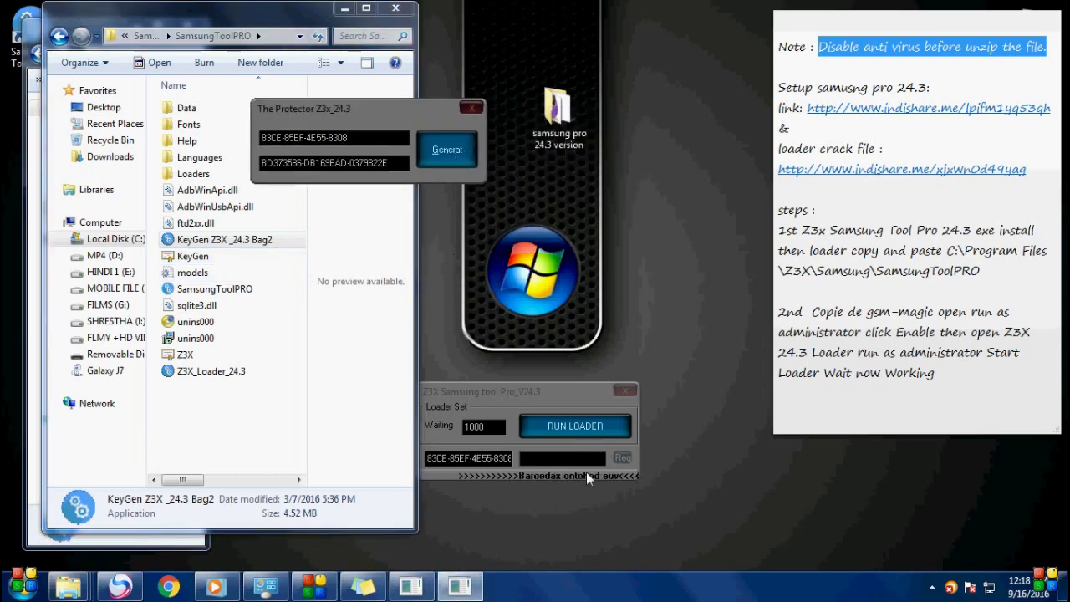
# Step: Run the loader with a waiting value of 1000 and move the Protector Z3x_24.3 window below the sticky note
pyautogui.click(570, 428)
pyautogui.moveTo(412, 114); pyautogui.dragTo(957, 468)
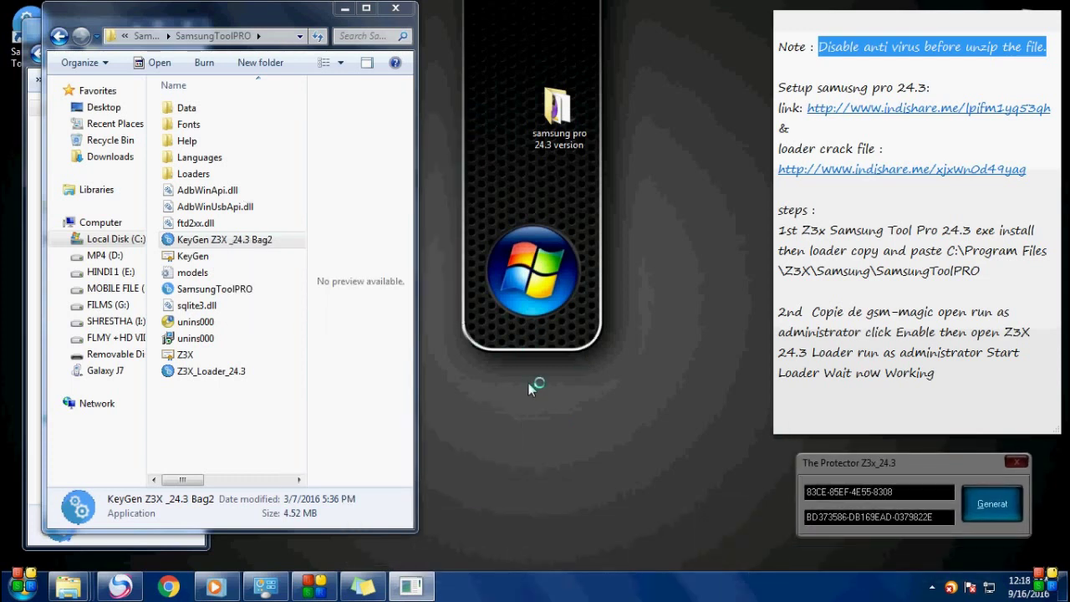
pyautogui.click(953, 376)
pyautogui.press('Return')
pyautogui.press('Return')
pyautogui.write('be patient for a whiel')
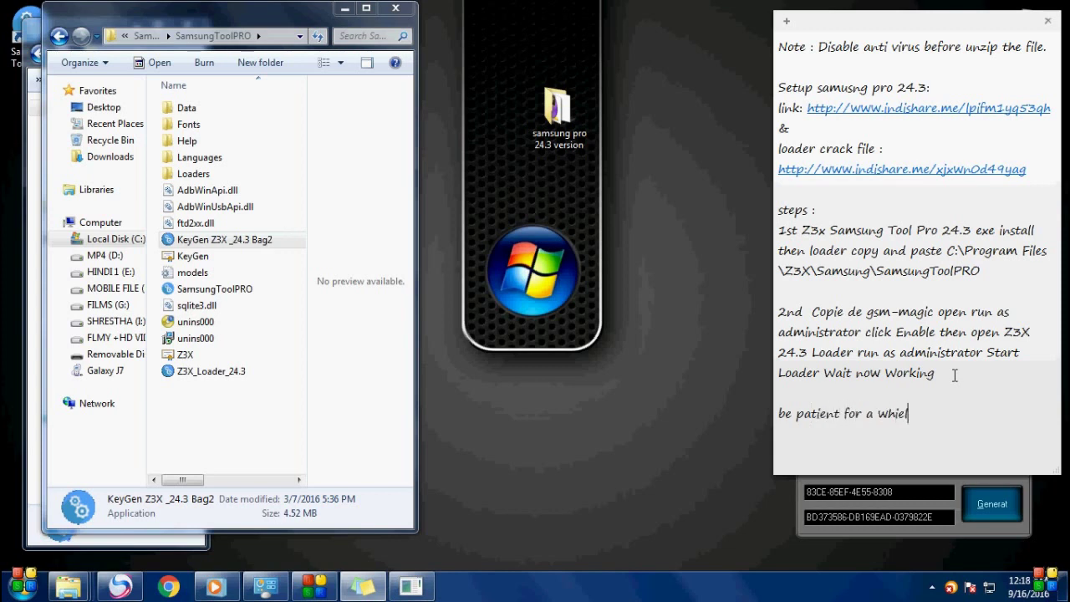
pyautogui.press('Return')
pyautogui.moveTo(910, 413); pyautogui.dragTo(779, 413)
pyautogui.press('BackSpace')
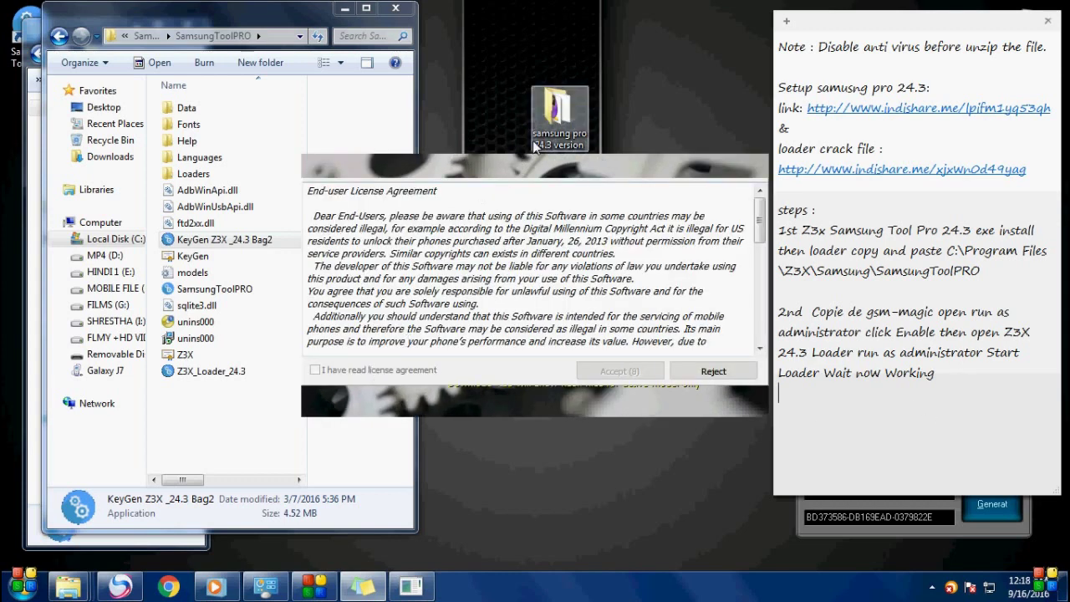
# Step: Clear both folder windows off the desktop, leaving the license agreement open
pyautogui.click(345, 9)
pyautogui.click(197, 28)
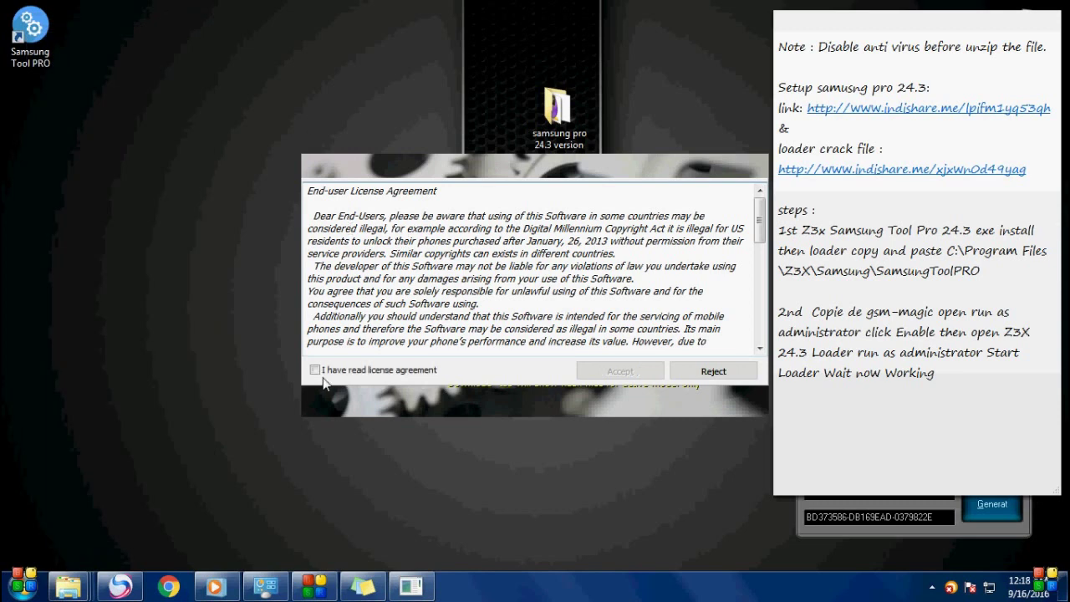
# Step: Accept the end-user license agreement and enable the Repair IMEI, Write Cert and Write EFS functions, bringing the Protector Z3x_24.3 window onto the sticky note
pyautogui.click(622, 378)
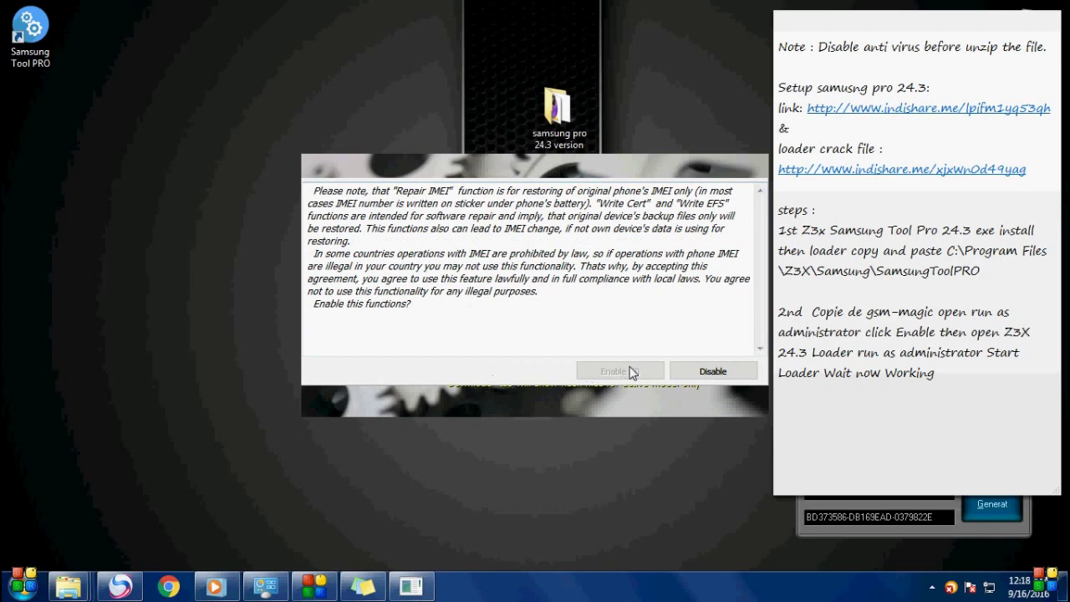
pyautogui.click(852, 516)
pyautogui.moveTo(854, 458); pyautogui.dragTo(833, 411)
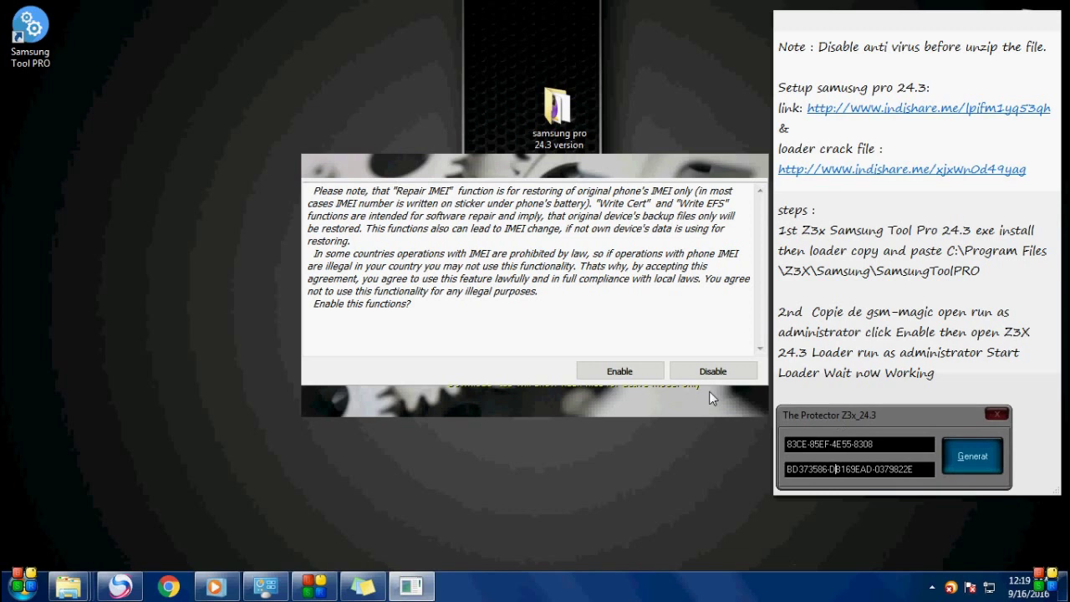
pyautogui.click(641, 372)
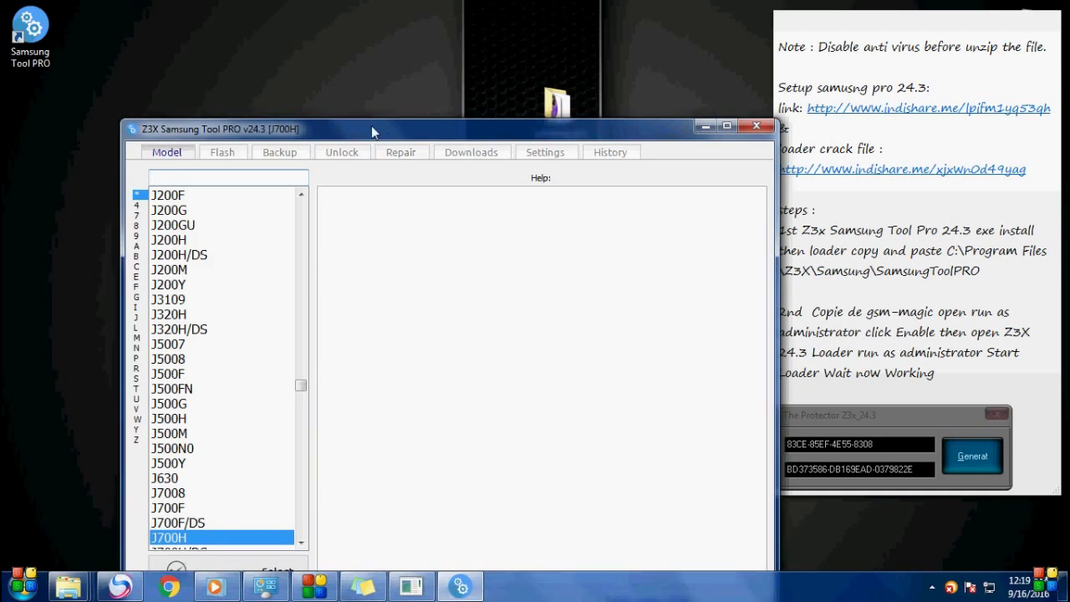
# Step: Move the Z3X Samsung Tool PRO window fully into view beside the sticky note and select the J700H phone model
pyautogui.moveTo(373, 130); pyautogui.dragTo(302, 34)
pyautogui.click(84, 145)
pyautogui.click(150, 218)
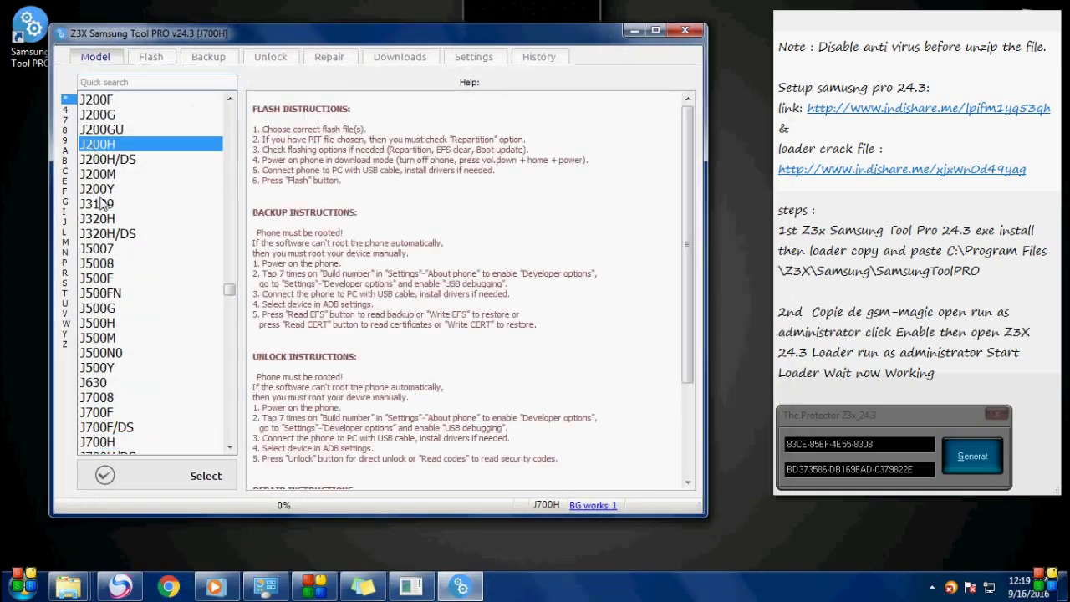
pyautogui.scroll(-1, 219, 209)
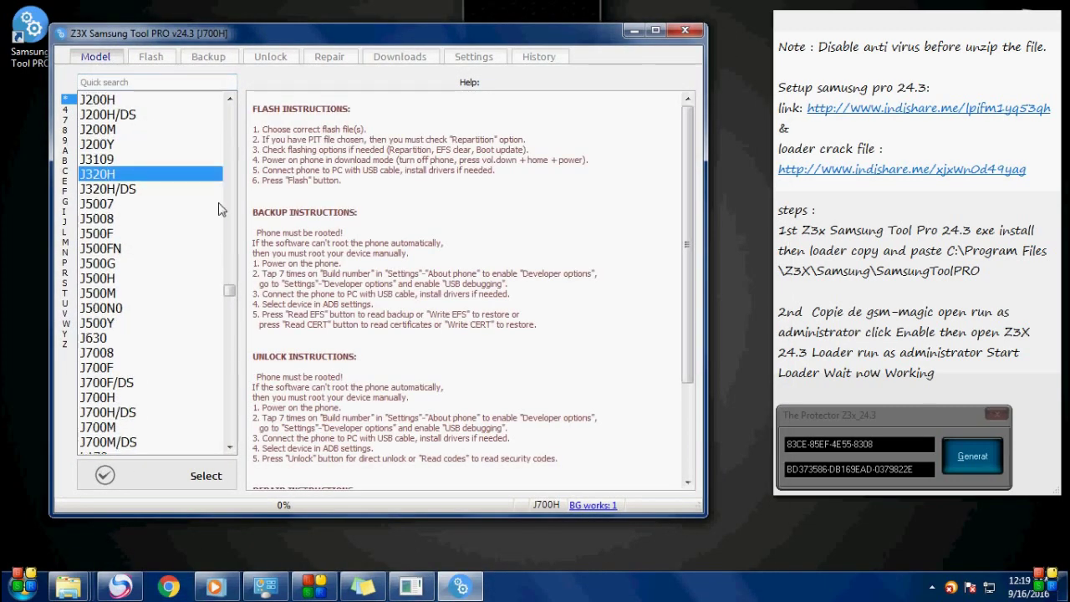
pyautogui.click(104, 398)
pyautogui.click(201, 475)
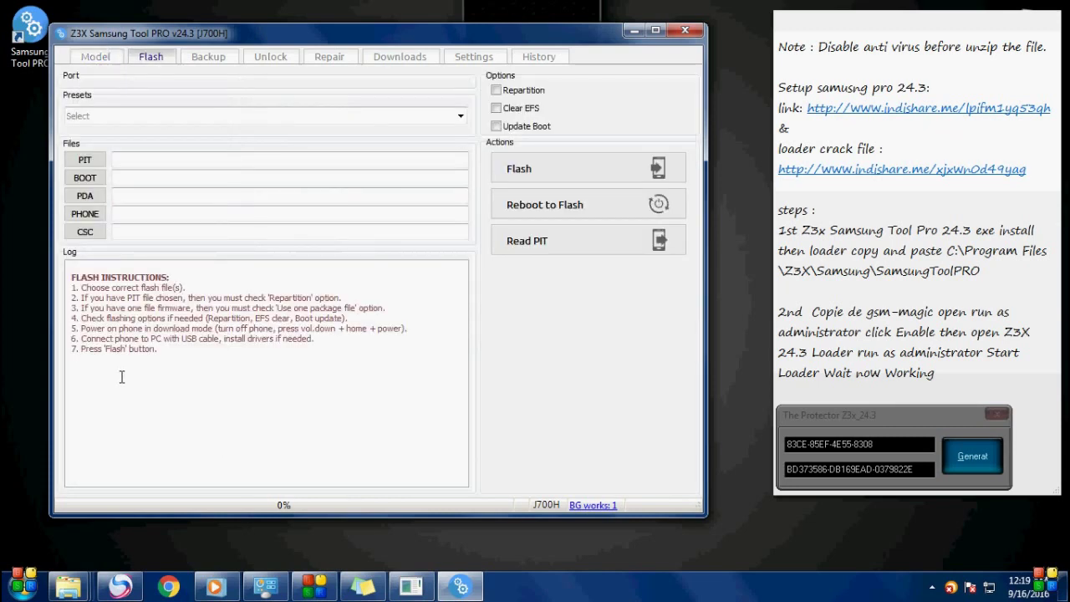
# Step: Look over the Unlock, Repair, Downloads and Settings pages, and read the EFS backup from the connected SM-J700H phone
pyautogui.click(269, 57)
pyautogui.click(332, 59)
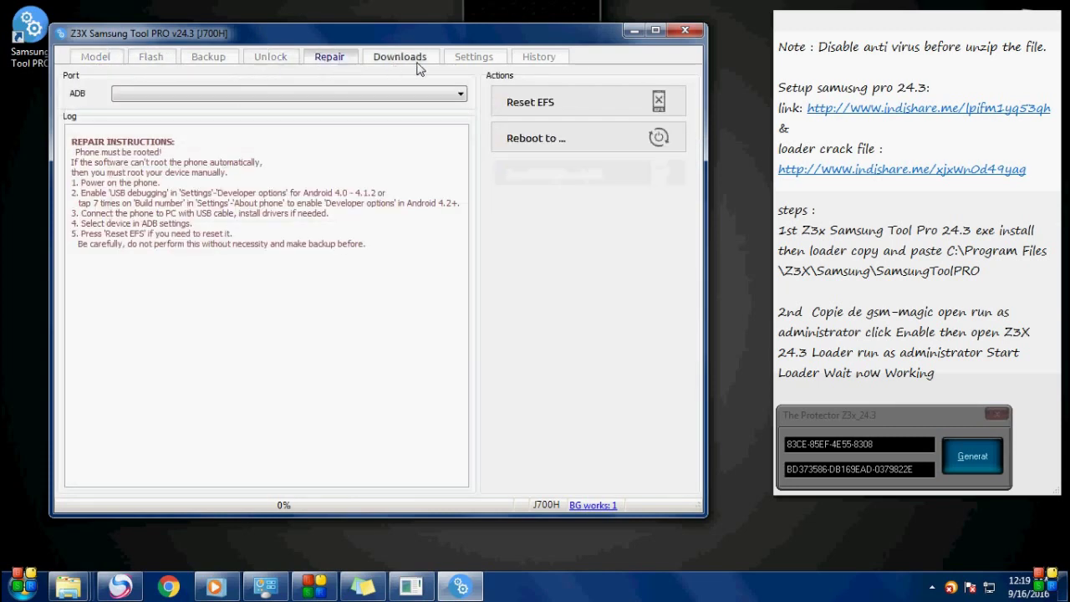
pyautogui.click(414, 59)
pyautogui.click(473, 59)
pyautogui.click(329, 58)
pyautogui.click(270, 58)
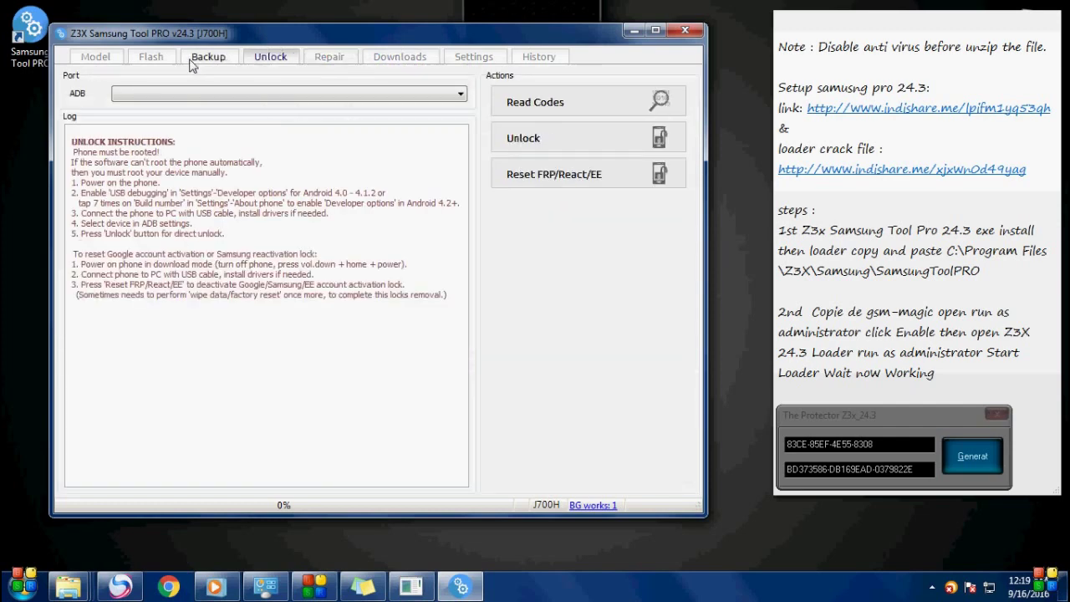
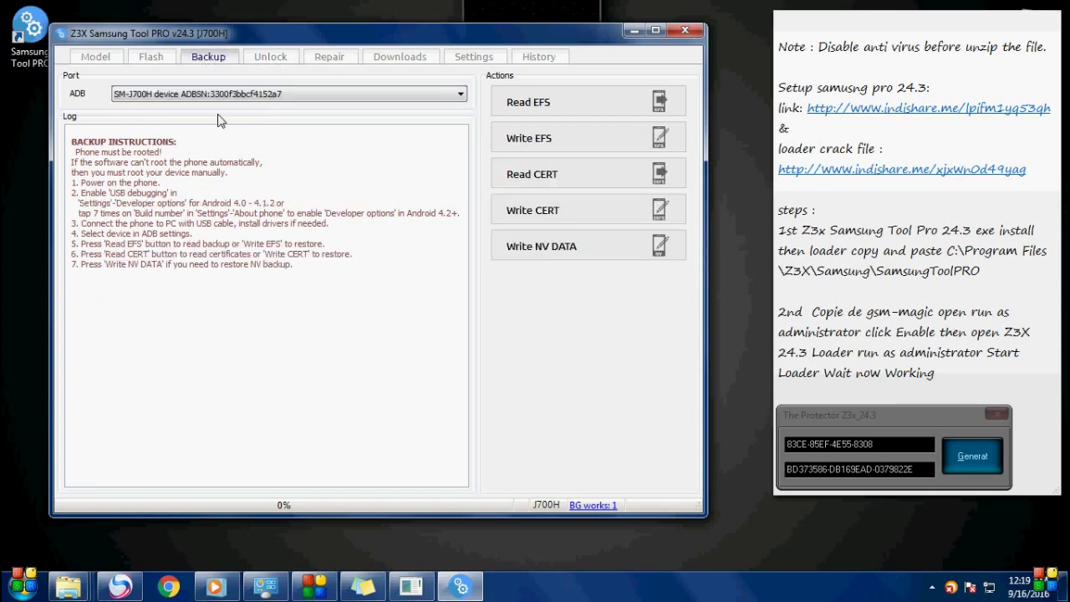
pyautogui.click(527, 102)
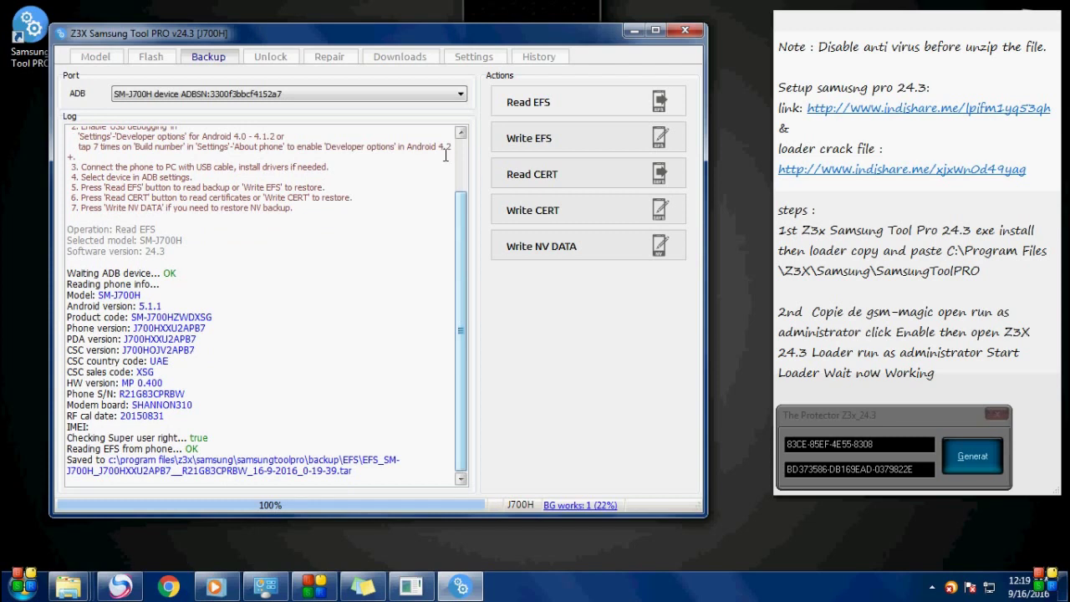
# Step: Minimize the Samsung tool and move the Protector Z3x_24.3 window off the sticky note, placing the text cursor below the note's last line
pyautogui.click(633, 31)
pyautogui.moveTo(896, 415); pyautogui.dragTo(619, 465)
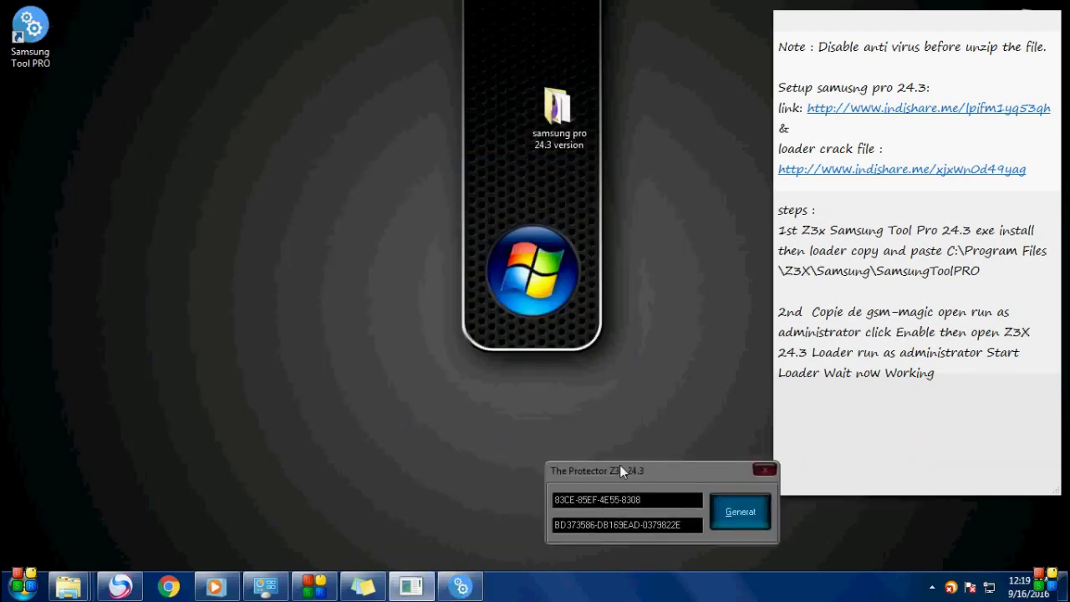
pyautogui.click(896, 419)
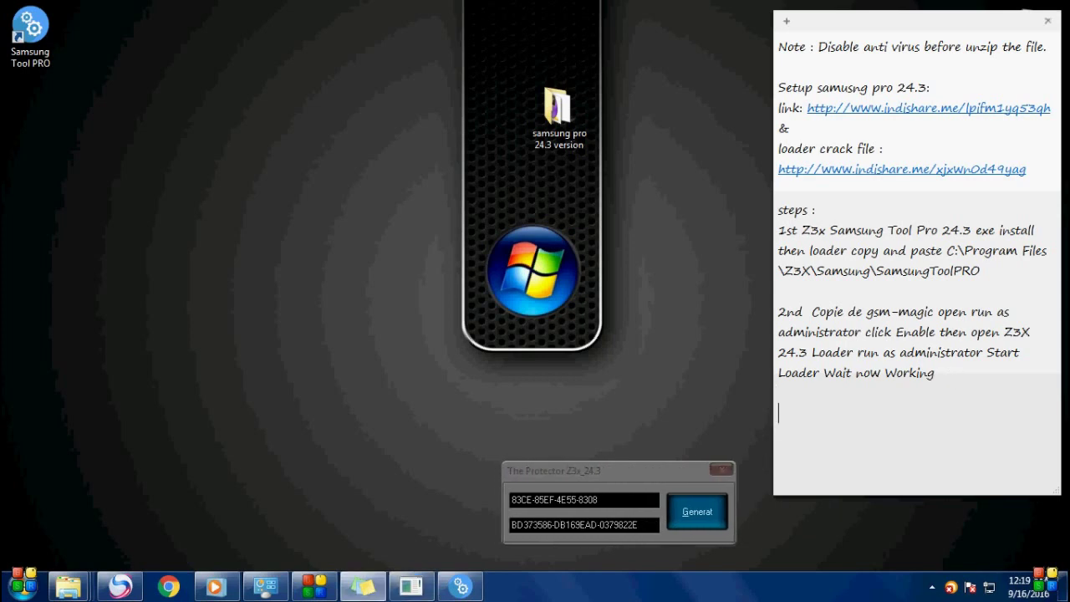